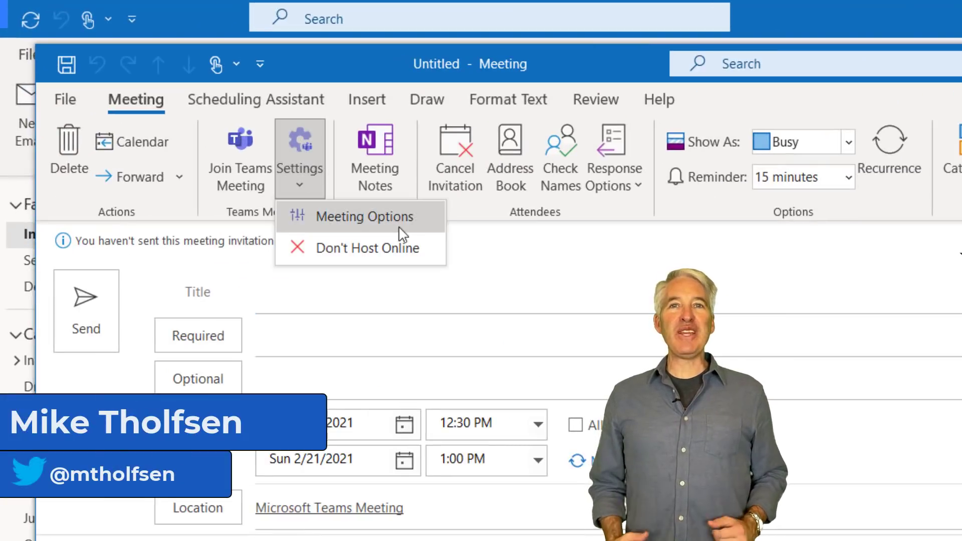
- Show the Outlook calendar in Day view for Sunday, February 21, 2021
click(400, 229)
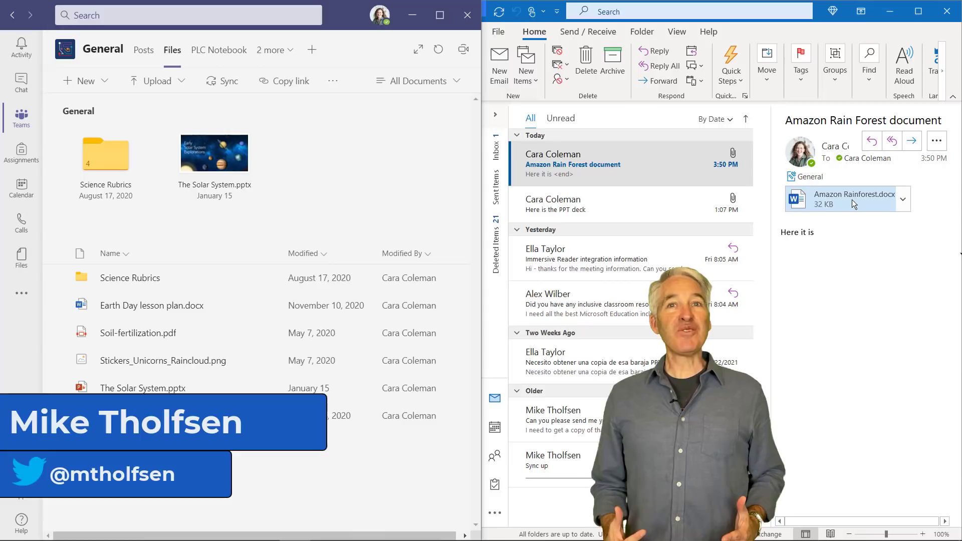
drag(852, 199, 158, 330)
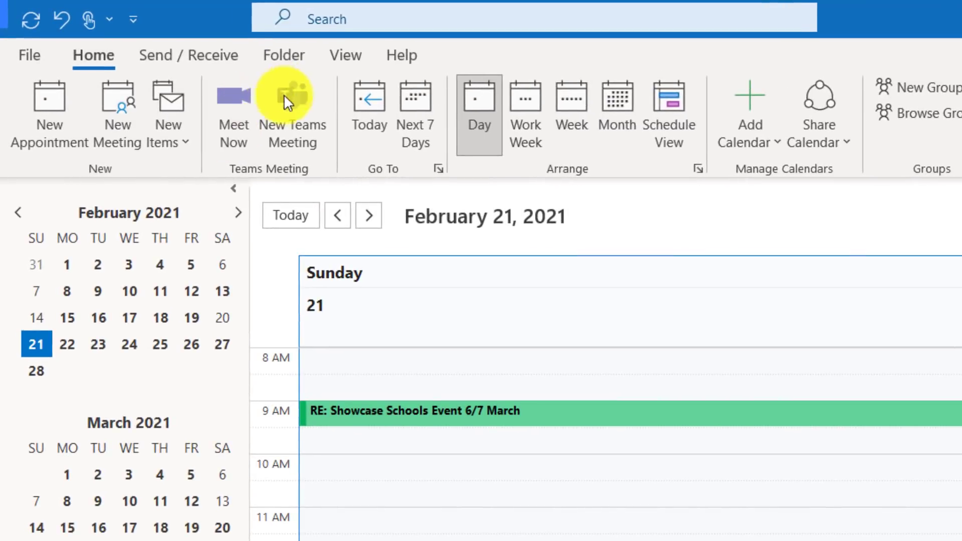
- Start an instant Teams meeting with Meet Now from the calendar's Home tab
click(233, 100)
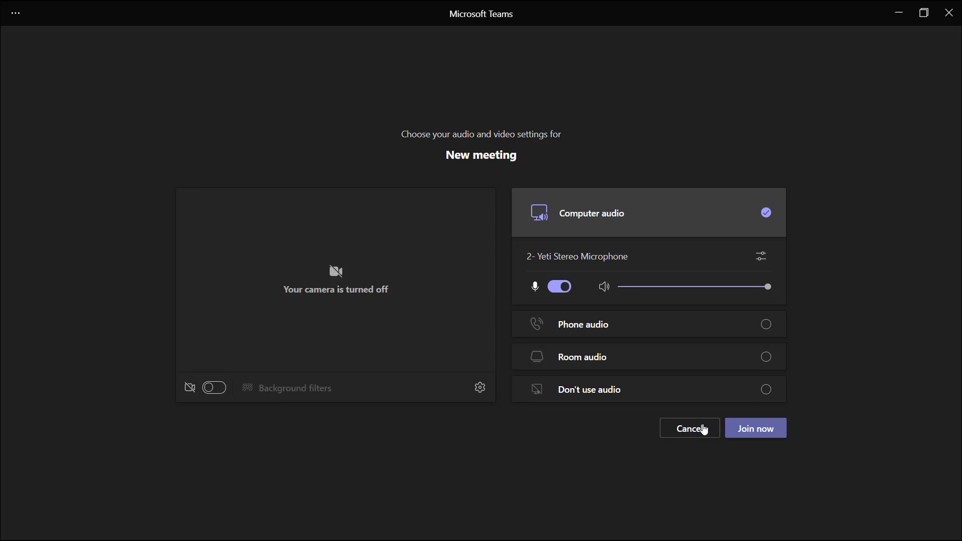
- Join the new Teams meeting and close the Invite people to join you prompt
click(755, 427)
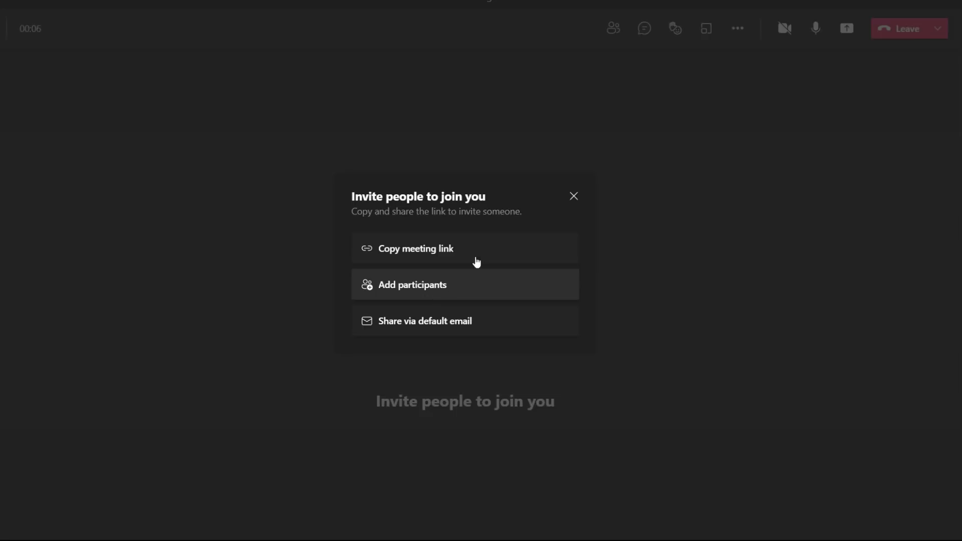
click(576, 197)
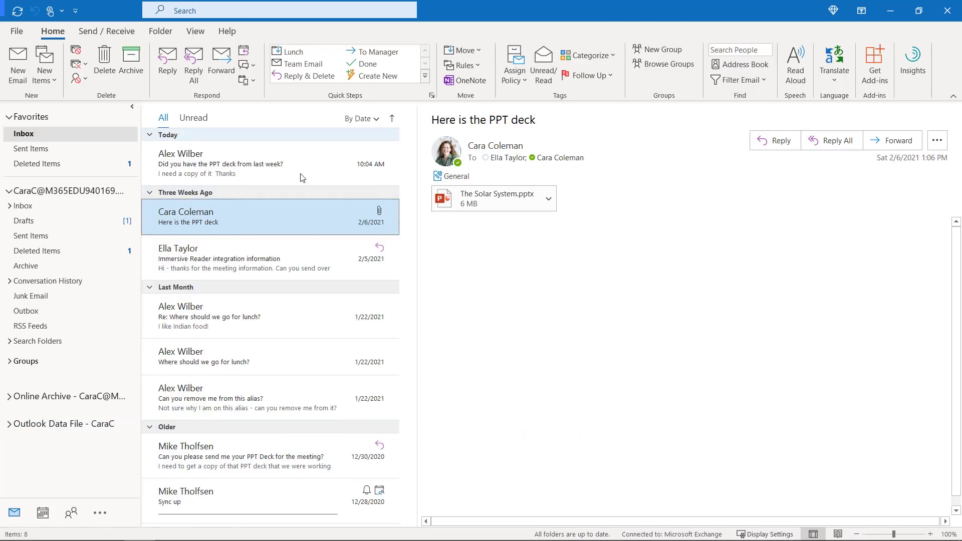
- Create a new Teams Meeting item and open its Meeting Options from Settings
click(48, 59)
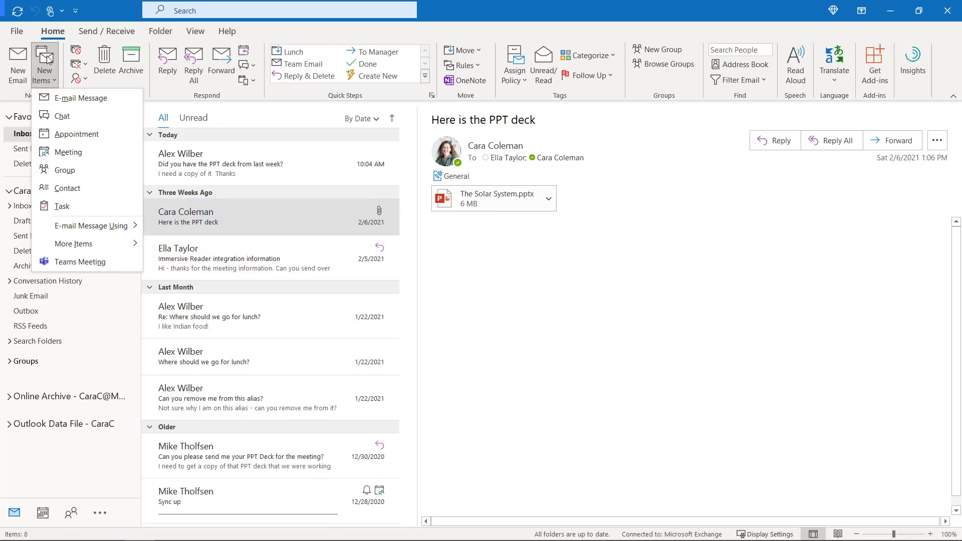
click(96, 267)
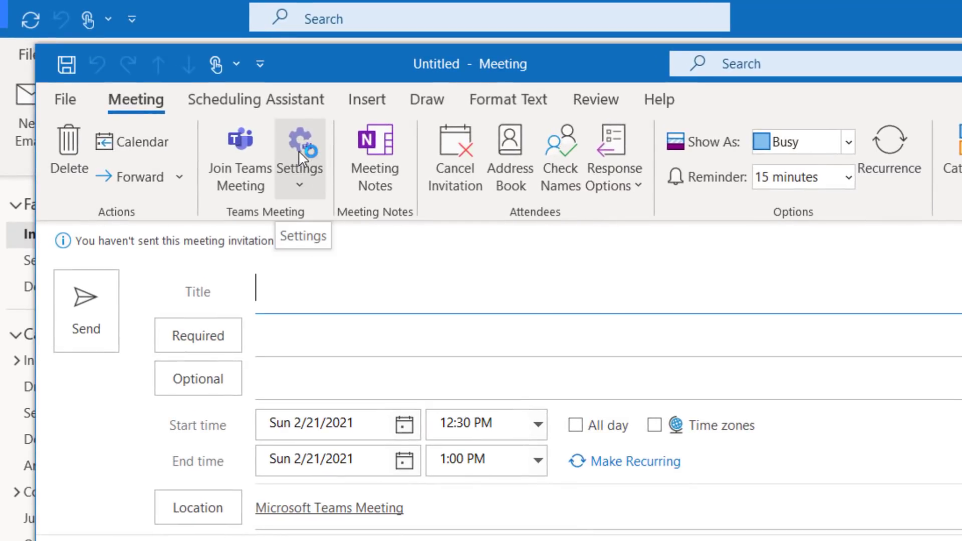
click(306, 150)
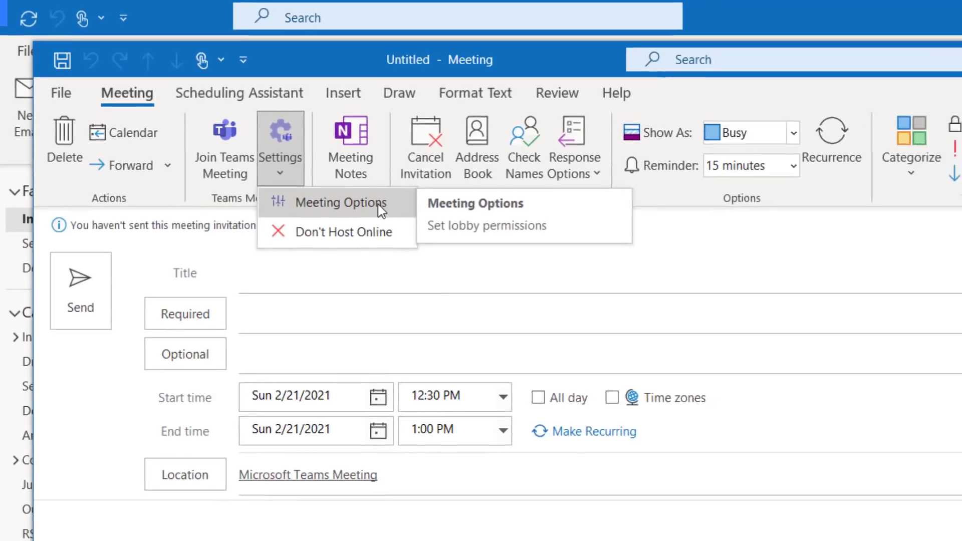
click(378, 203)
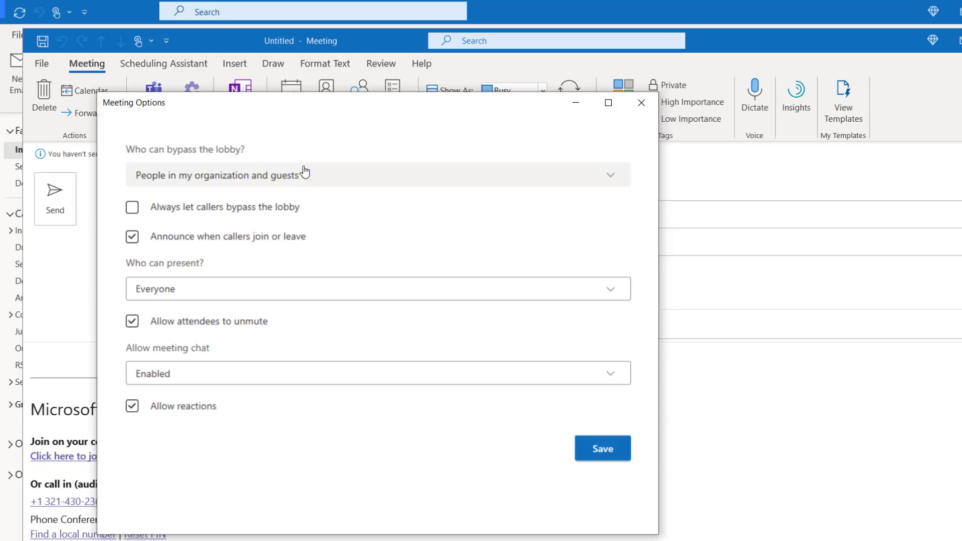
- Set Who can present to Only me, keep lobby and chat Enabled, and save
click(319, 181)
click(318, 181)
click(219, 294)
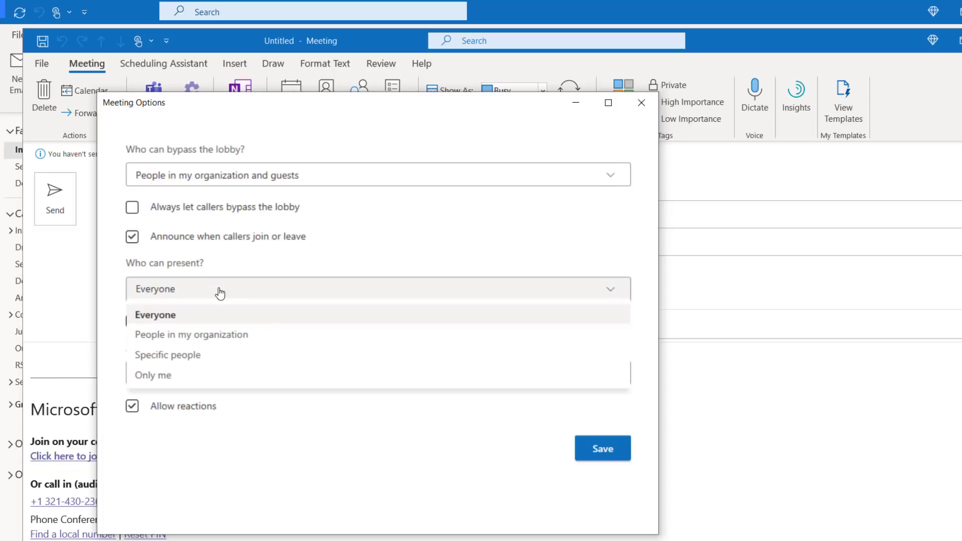
click(162, 375)
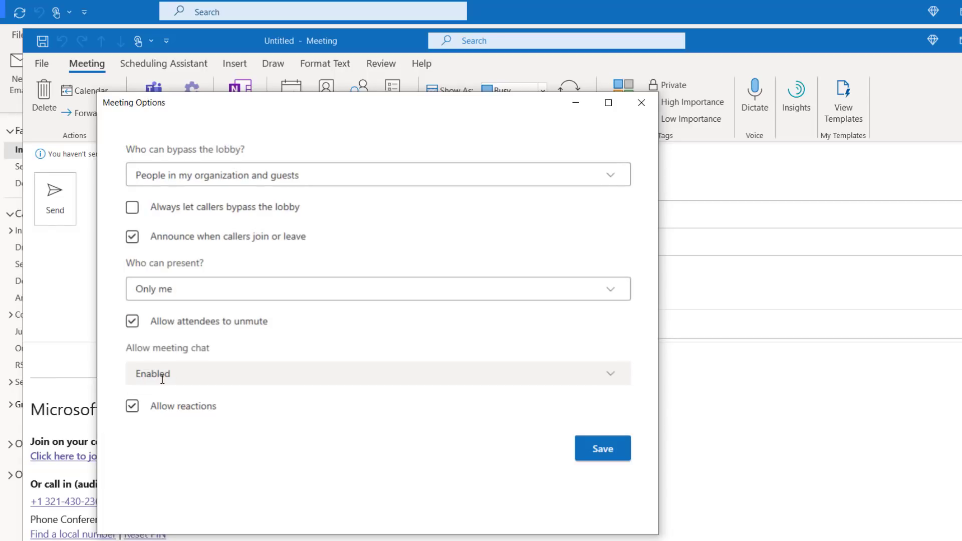
click(255, 382)
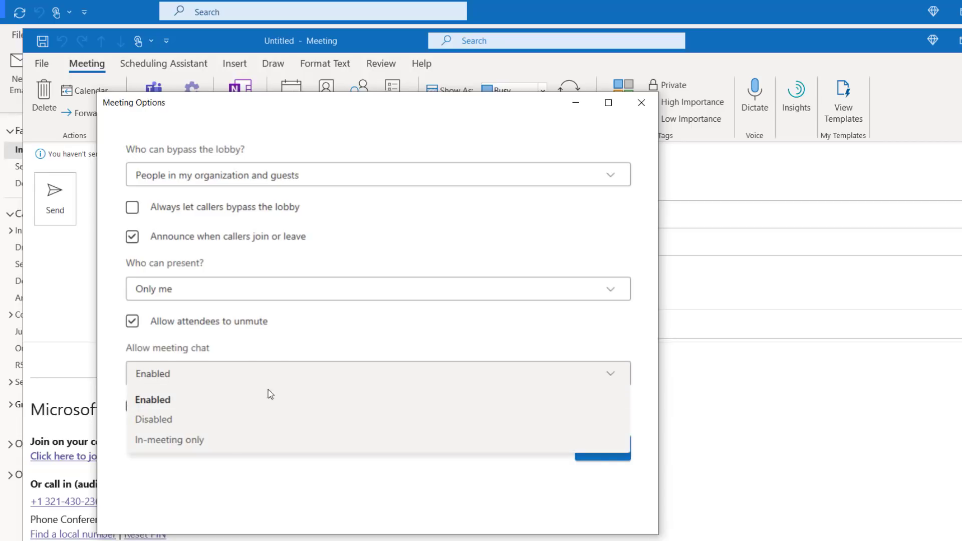
click(293, 379)
click(603, 450)
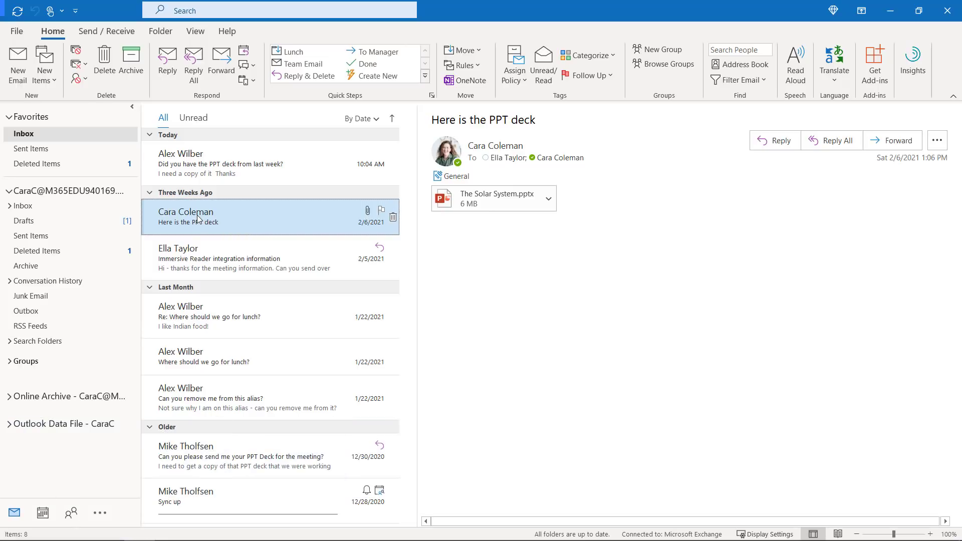
- Tick 'Add online meeting to all meetings' in Outlook's Calendar options and confirm with OK
click(16, 29)
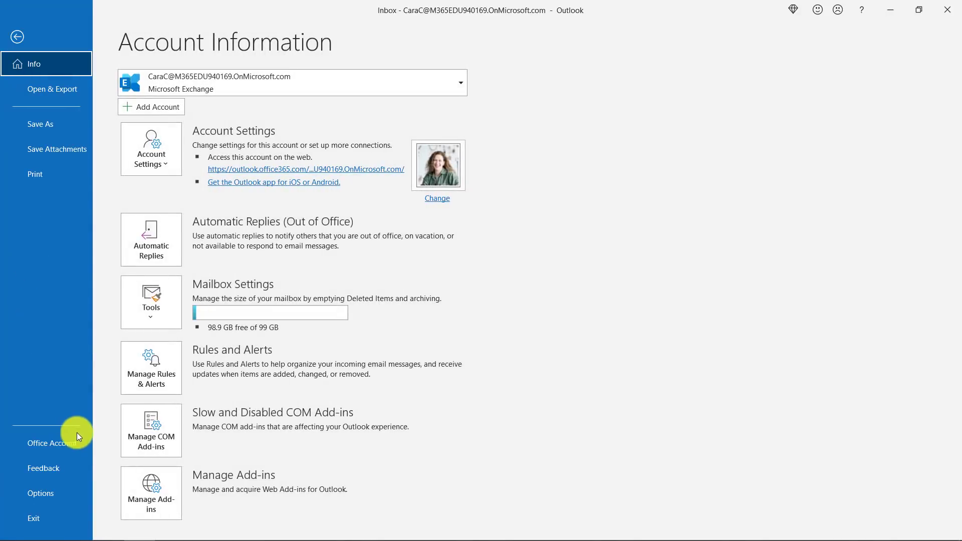
click(67, 492)
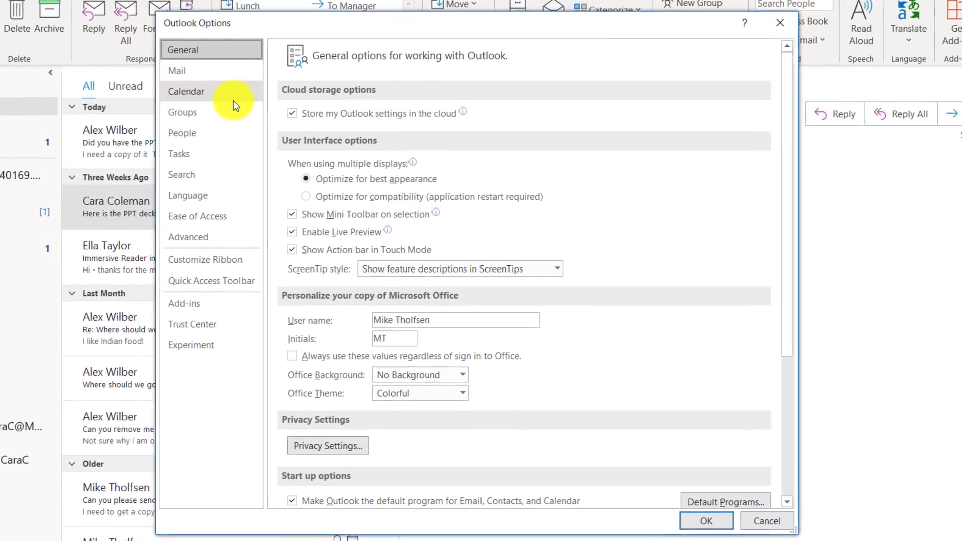
click(232, 100)
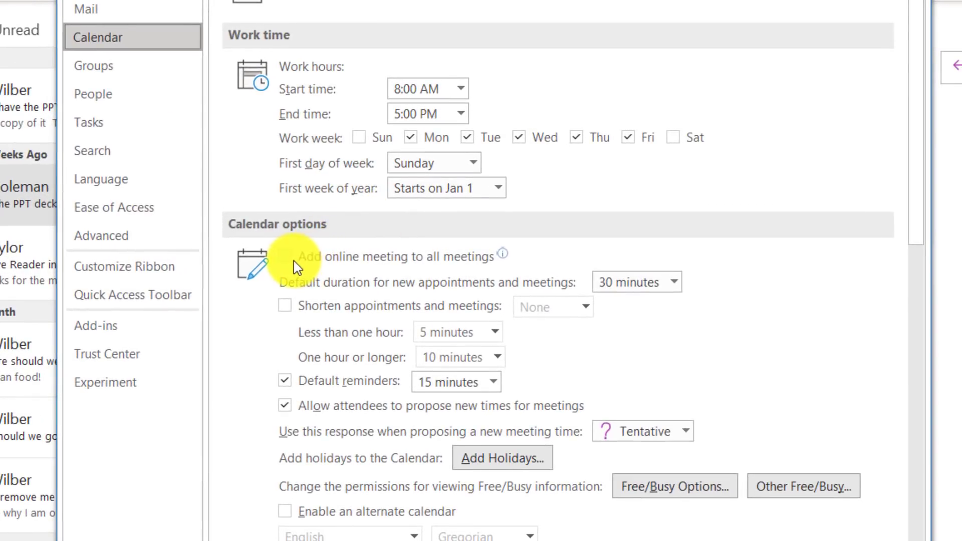
mouse_move(380, 259)
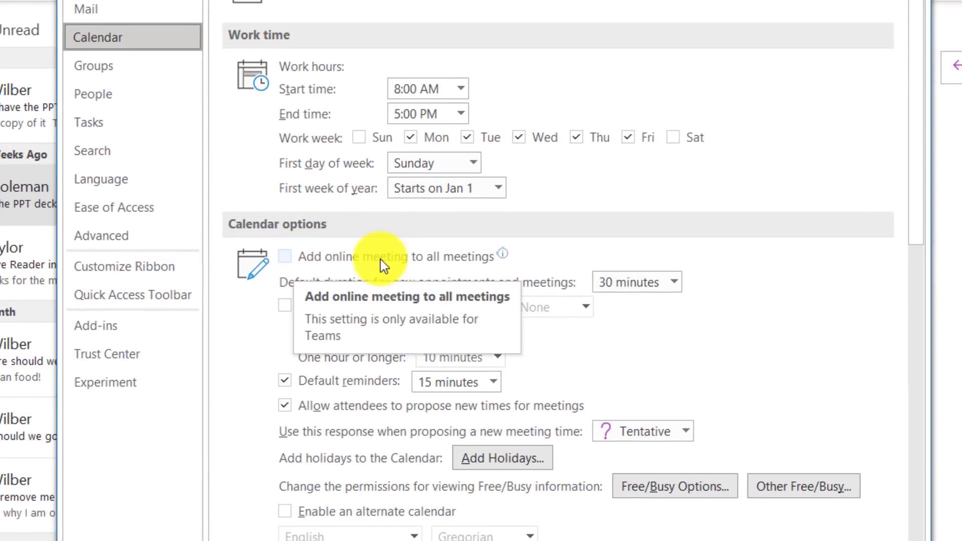
click(287, 255)
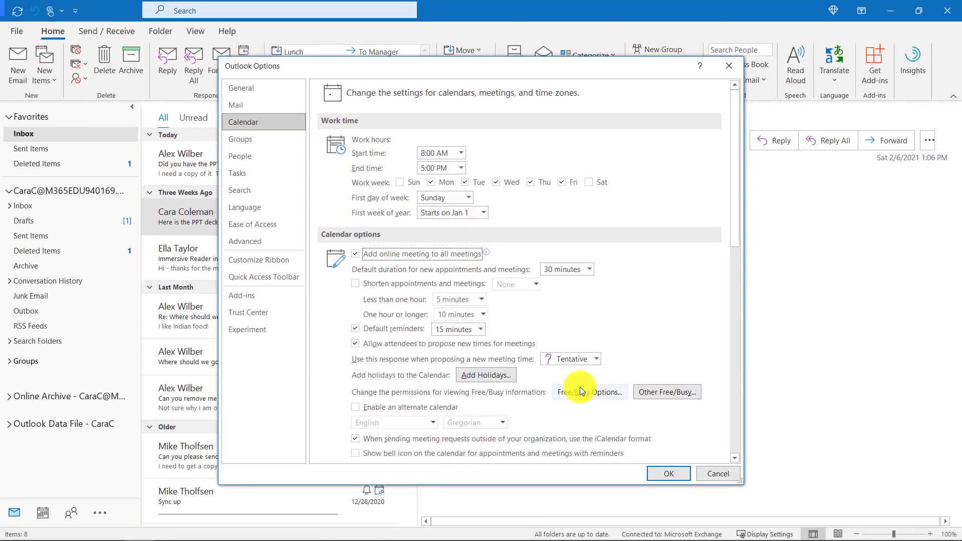
click(670, 474)
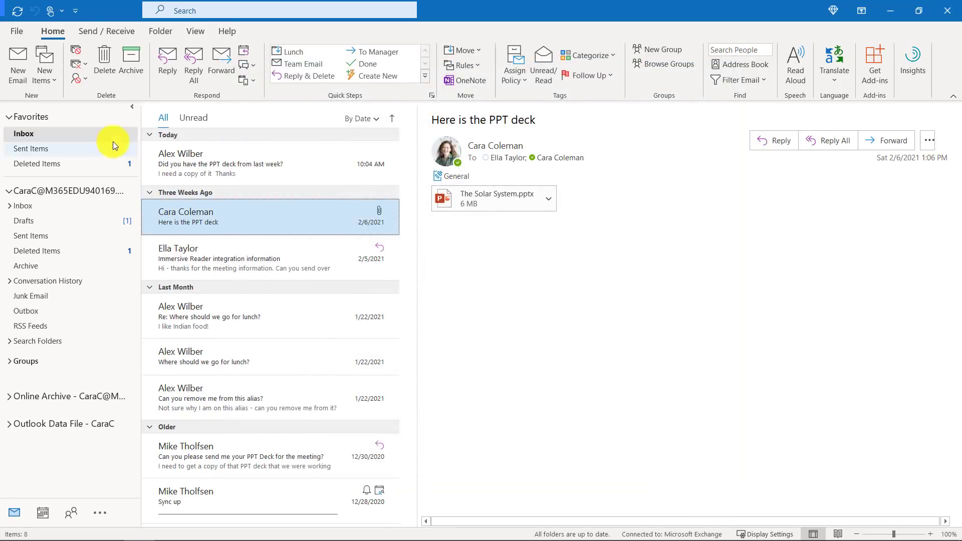
- Create a new Meeting request from New Items to check for Teams details
click(53, 66)
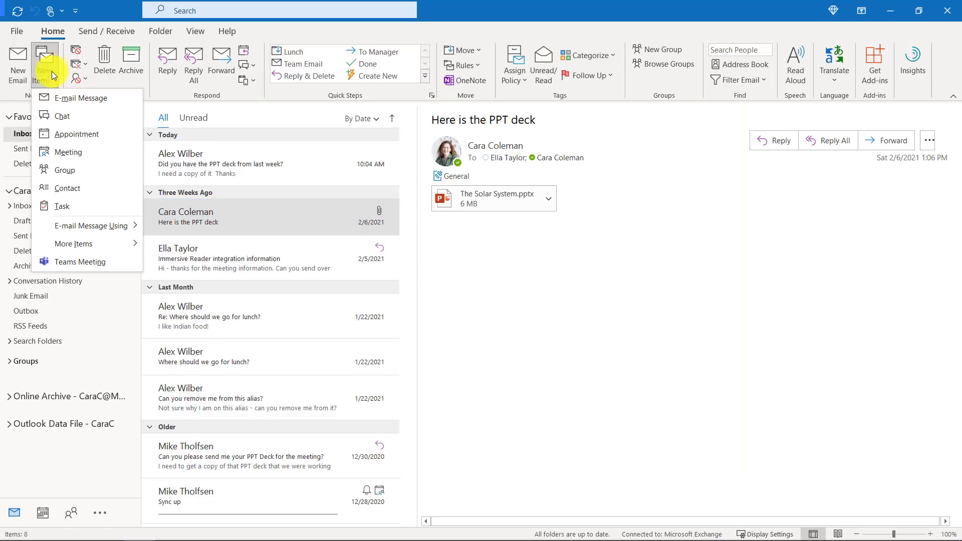
click(83, 153)
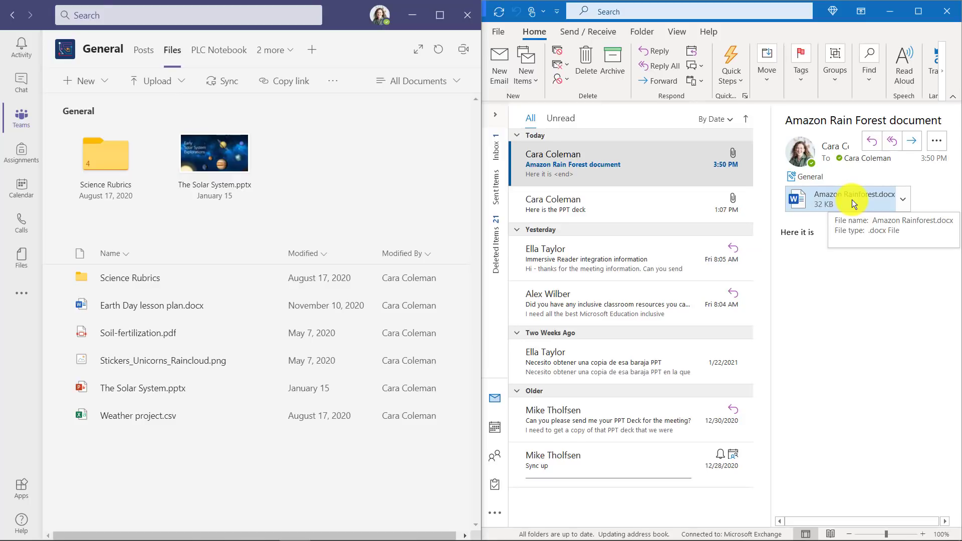
- Upload Amazon Rainforest.docx into the General channel's Files and check the All Documents view menu
drag(852, 199, 161, 326)
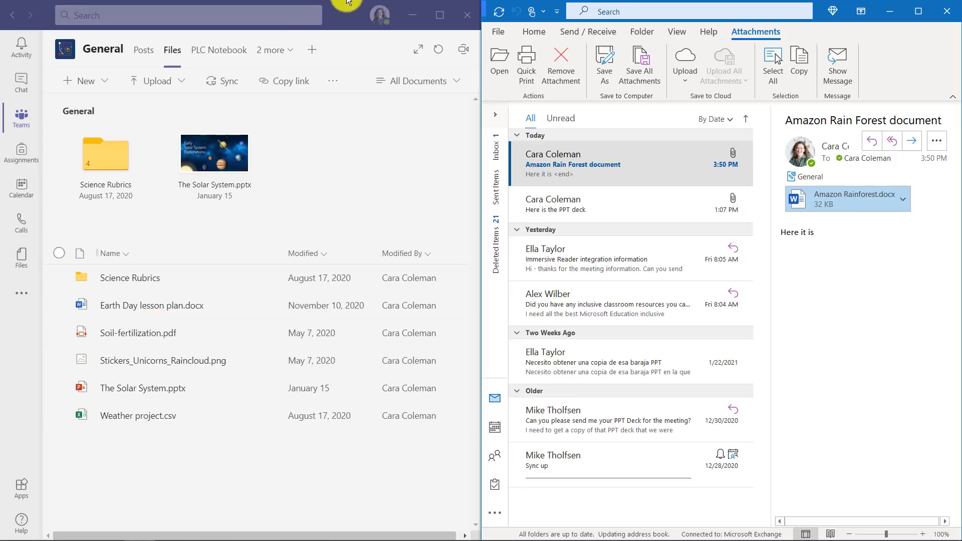
click(440, 16)
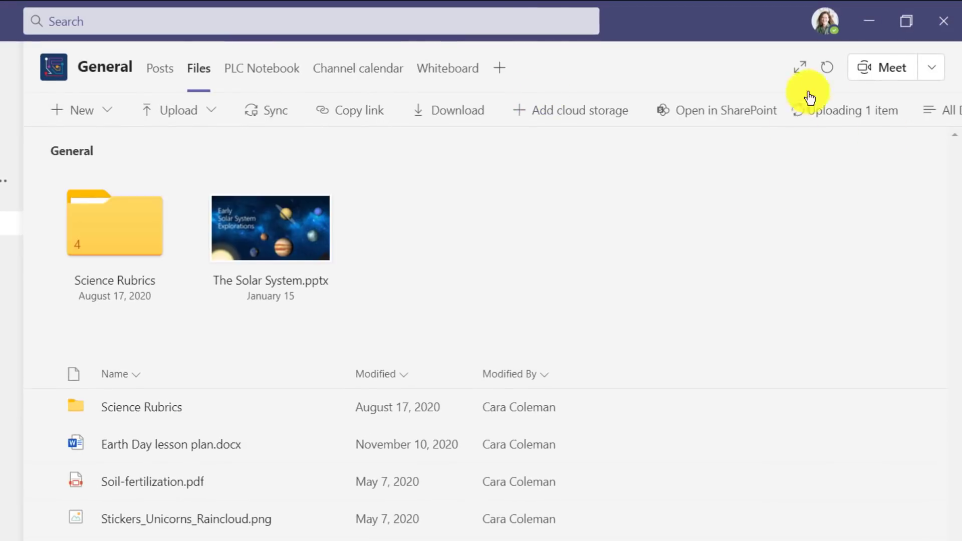
click(859, 113)
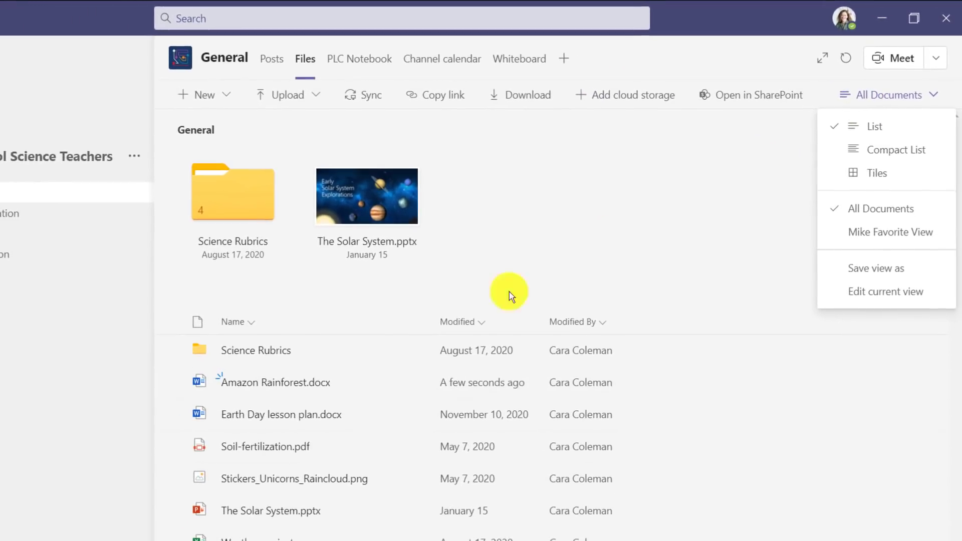
click(462, 296)
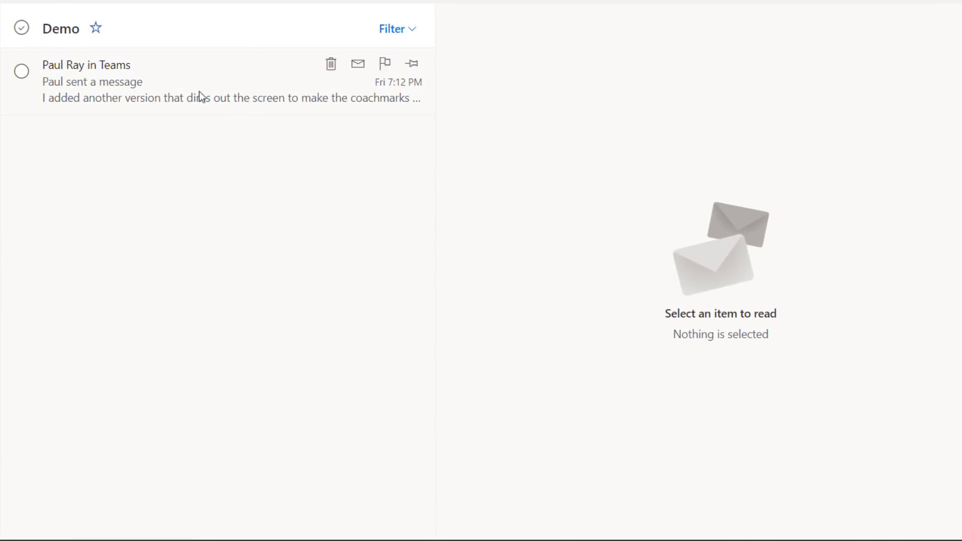
- From the Teams notification email, send the sender a chat reply saying 'that is a great idea!'
click(139, 82)
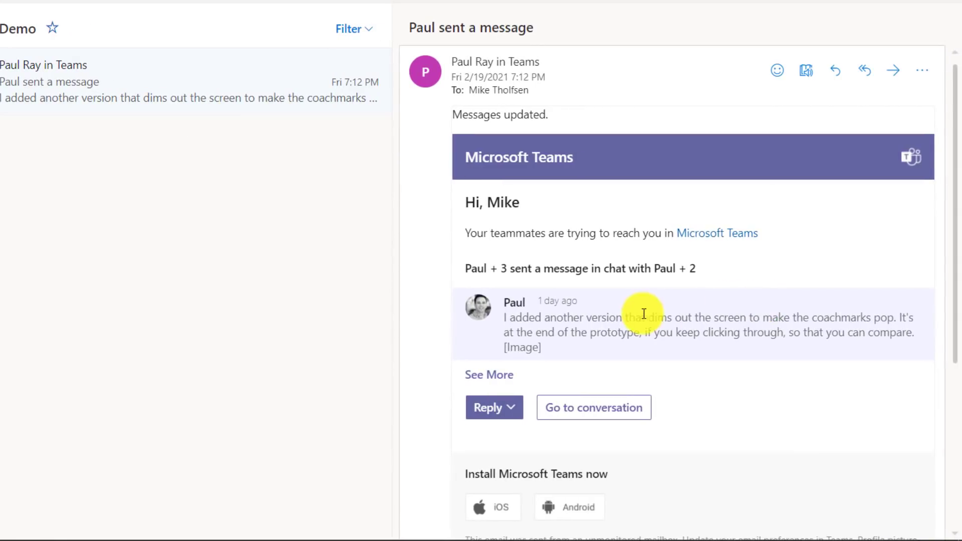
click(502, 411)
scroll(502, 411, down, 5)
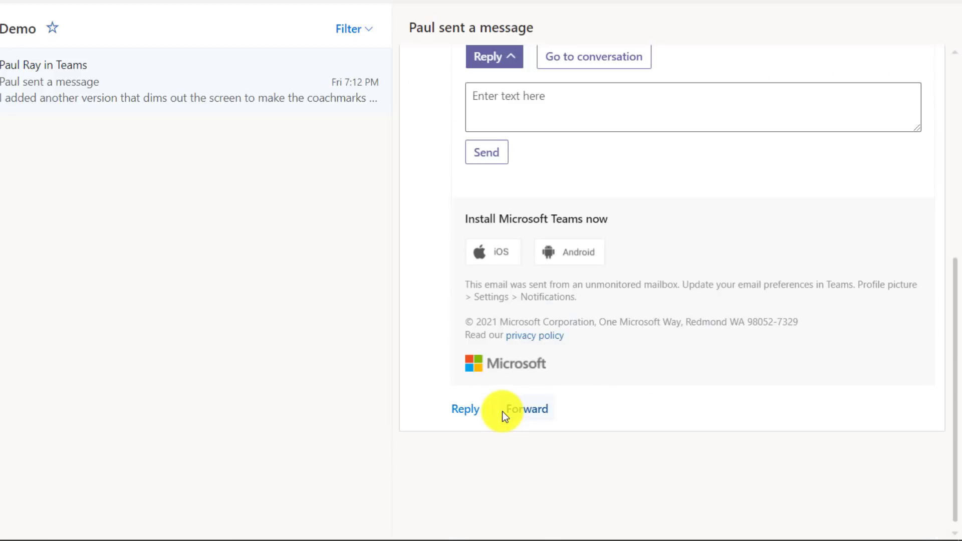
click(528, 104)
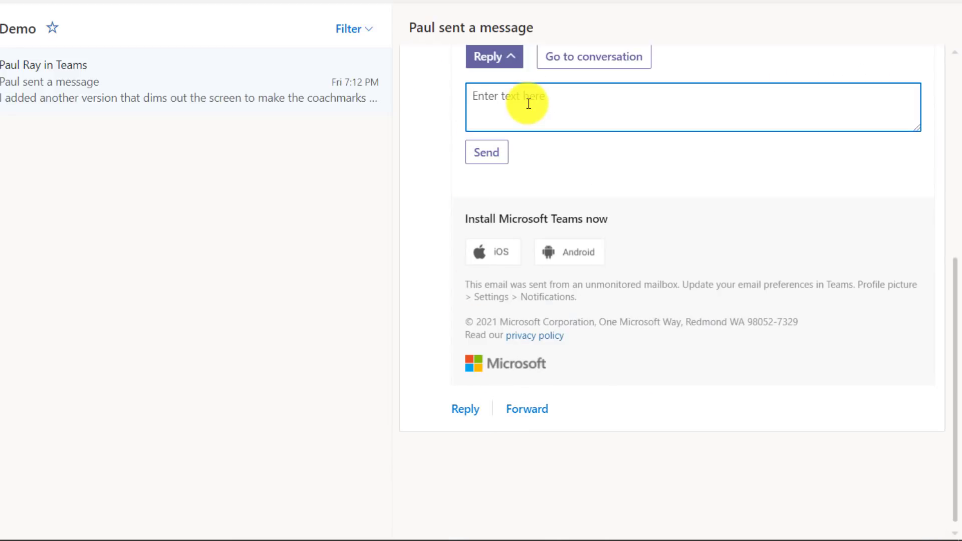
text(Hey Paul, that is a great idea!)
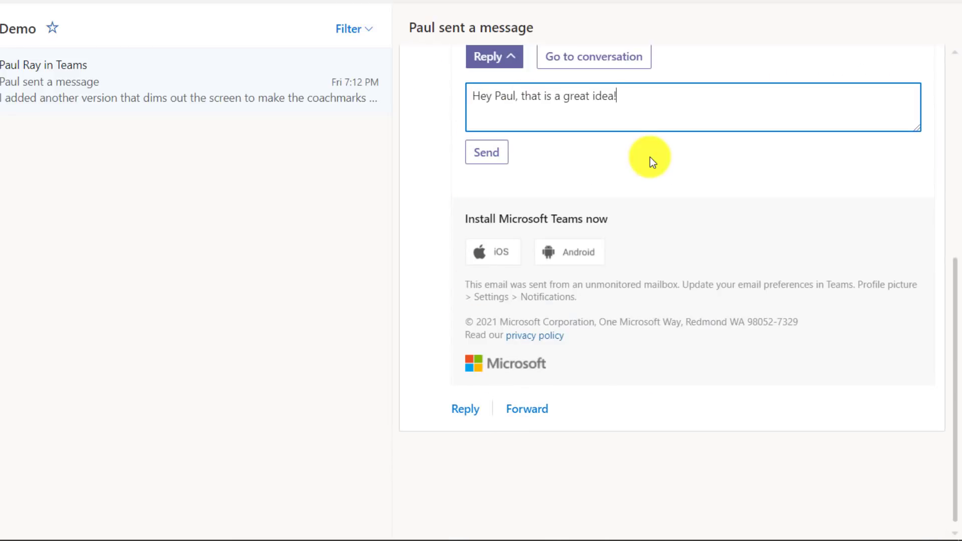
click(483, 155)
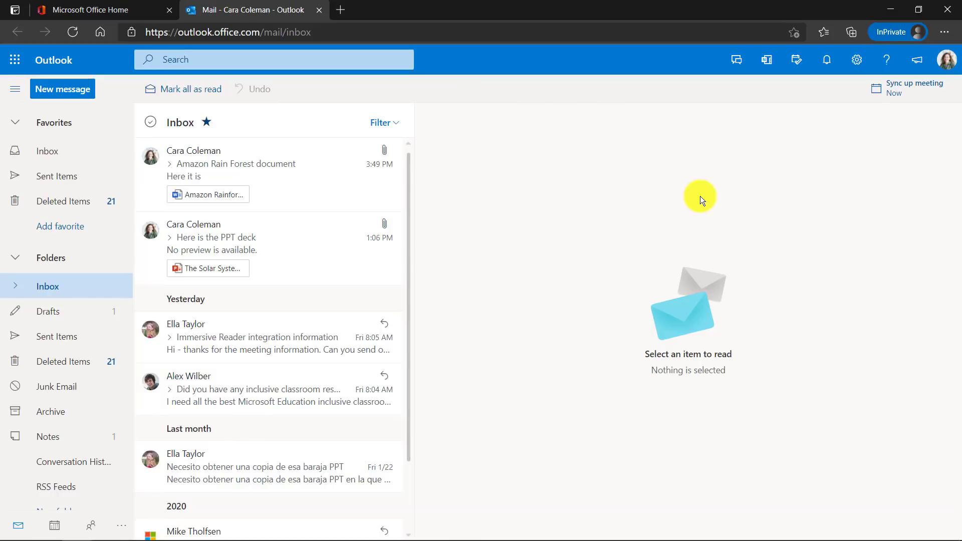
- Enable 'Add online meeting to all meetings' under Calendar > Events and invitations and save
click(858, 72)
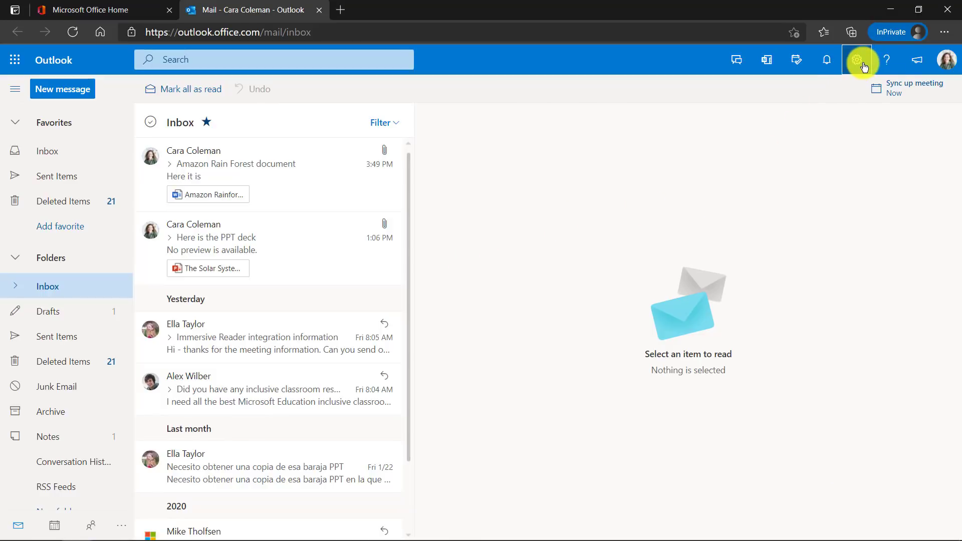
mouse_move(873, 336)
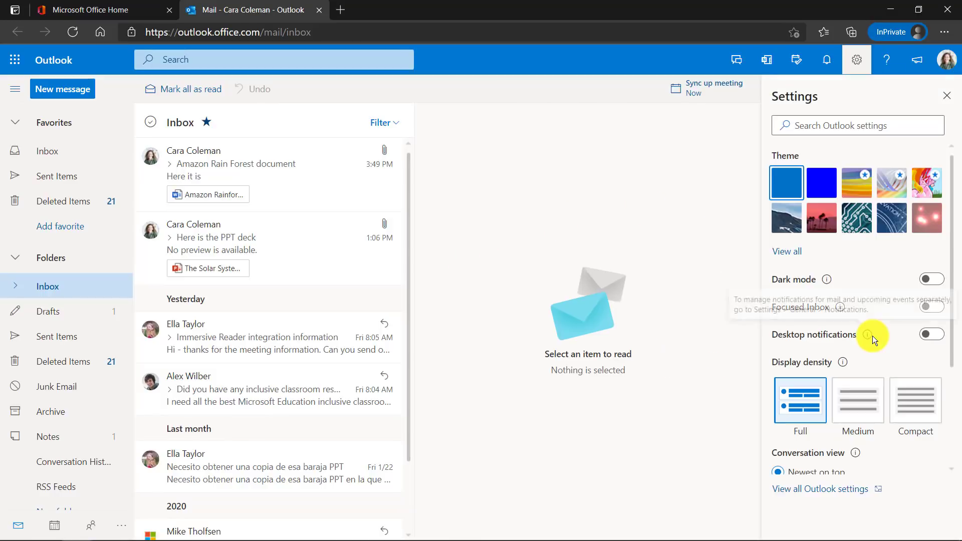
click(864, 495)
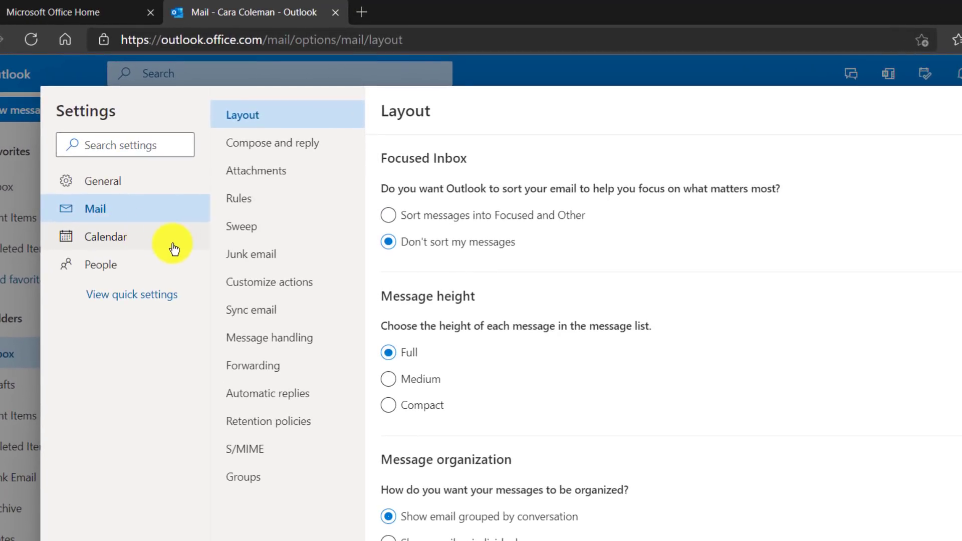
click(155, 237)
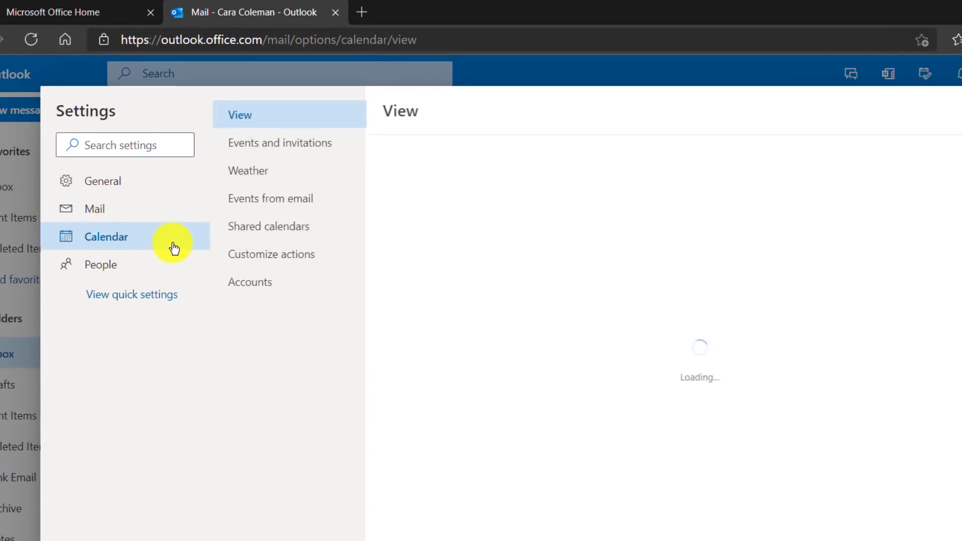
click(339, 146)
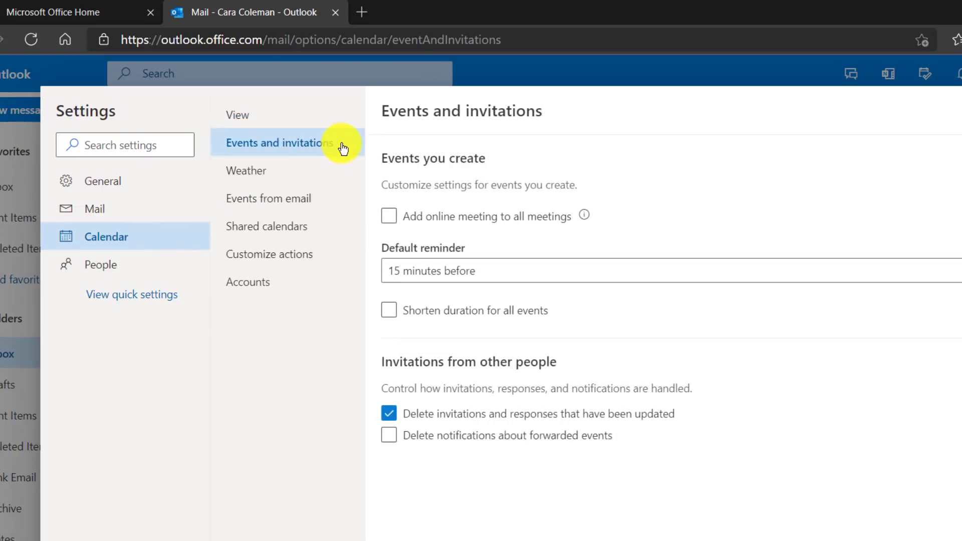
click(388, 216)
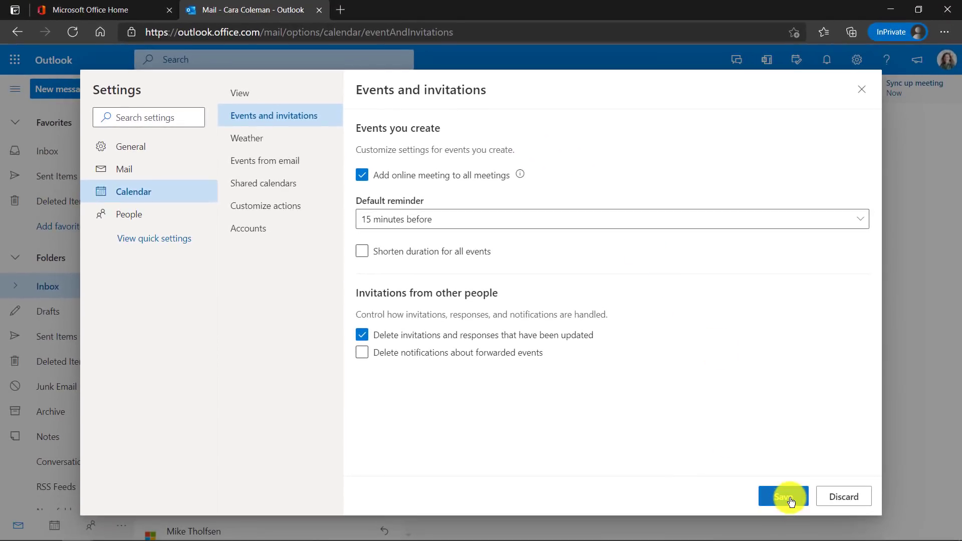
click(789, 498)
- Create a new calendar event titled 'Sync up meeting' for Feb 6, 5:00–5:30 PM
click(862, 90)
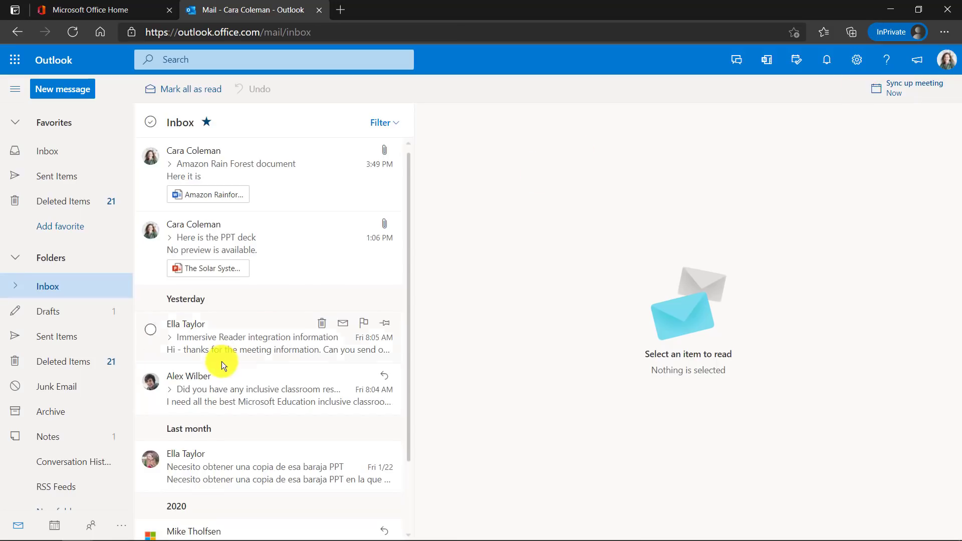
click(59, 524)
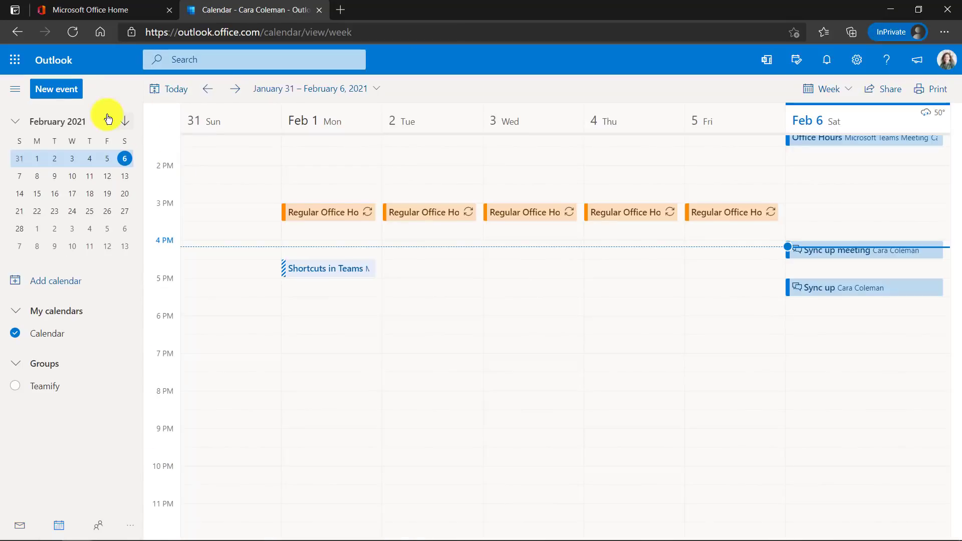
click(73, 93)
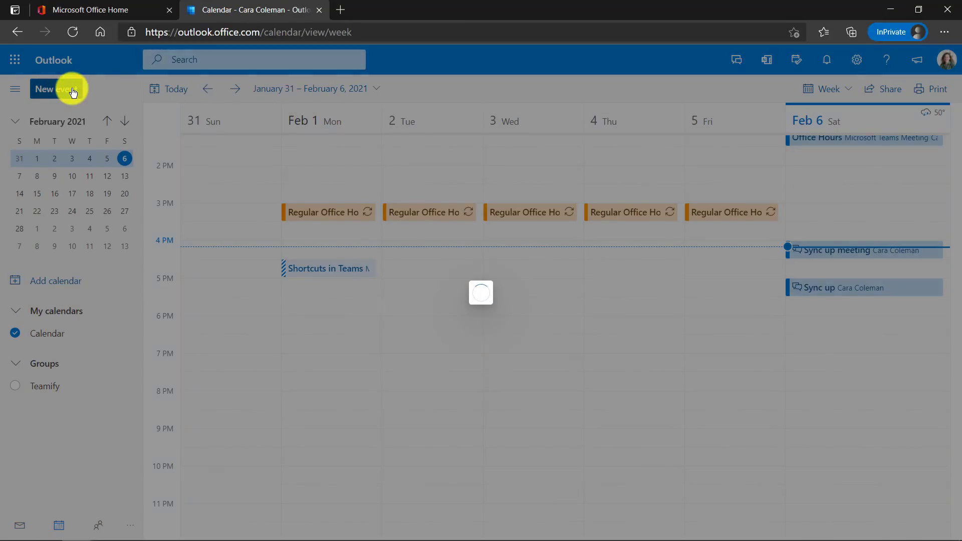
text(Sync up meeting)
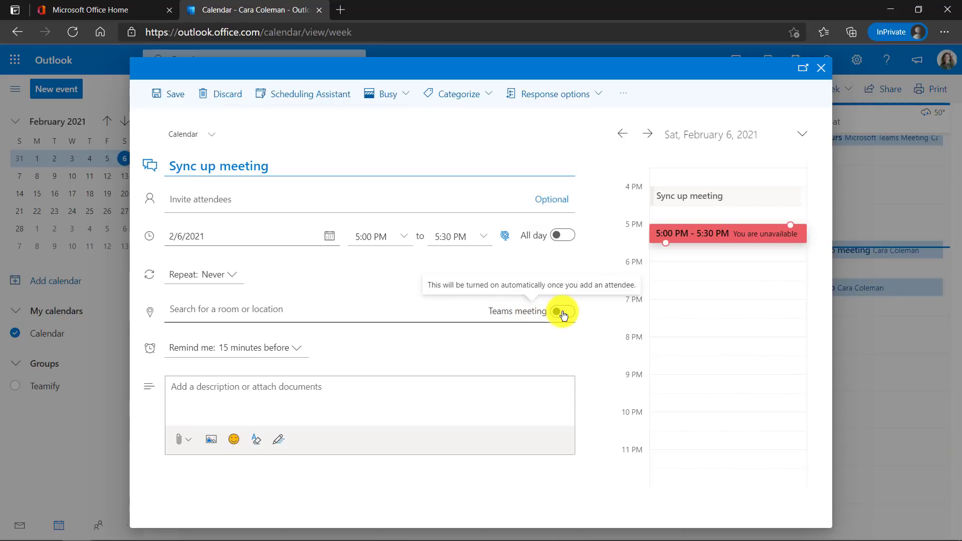
- Invite one suggested contact so it becomes a Teams meeting, and send the invitation
click(256, 200)
text(el)
click(224, 254)
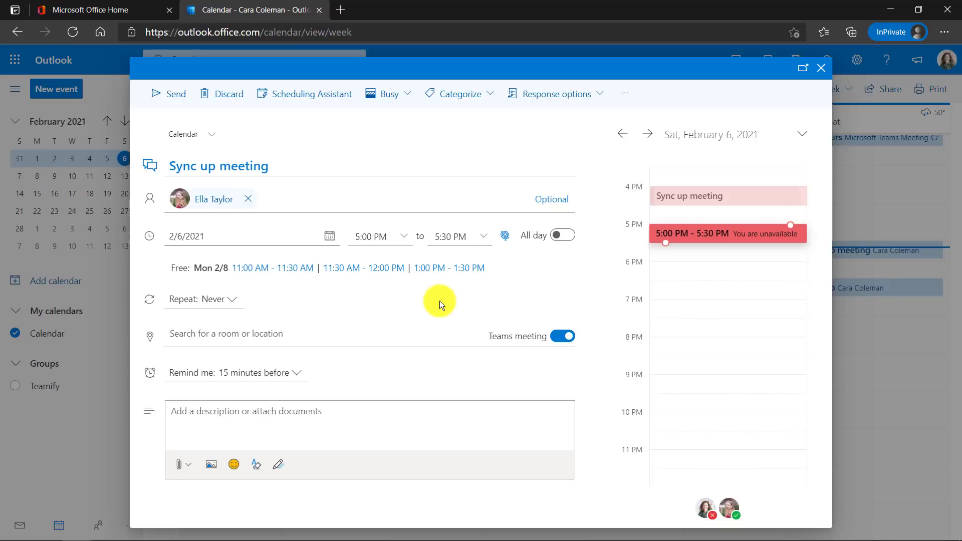
click(173, 95)
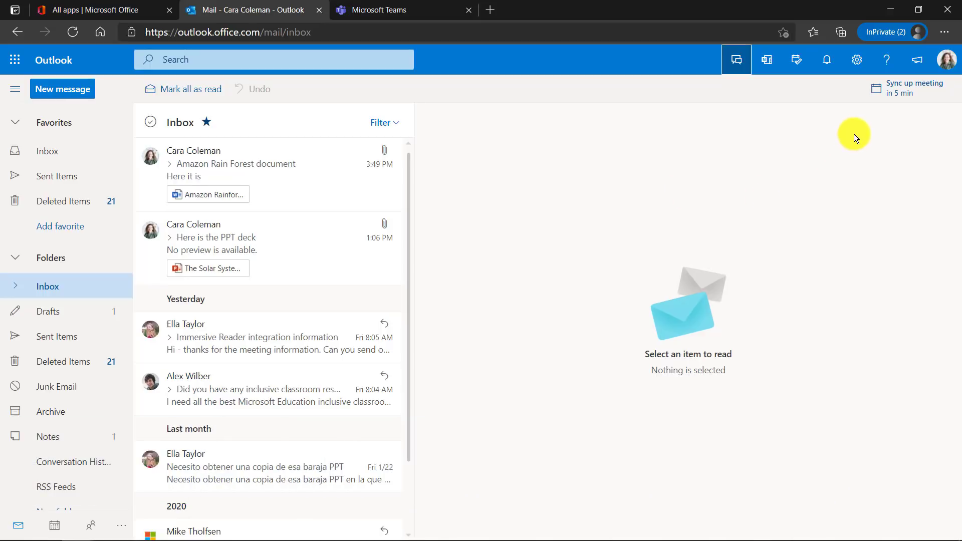
- Join the Sync up meeting from its 5-minute reminder to reach the Teams pre-join tab, then show the calendar week
click(905, 84)
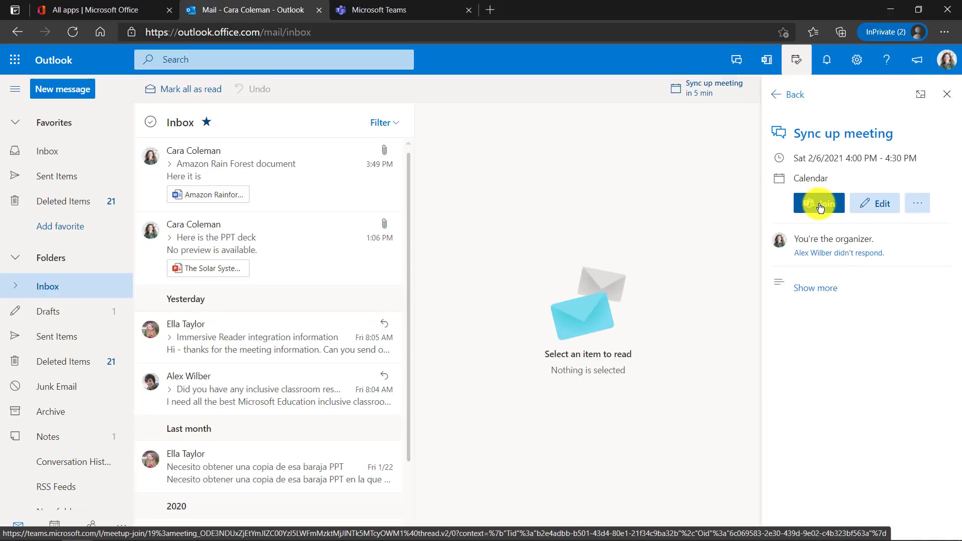
click(825, 209)
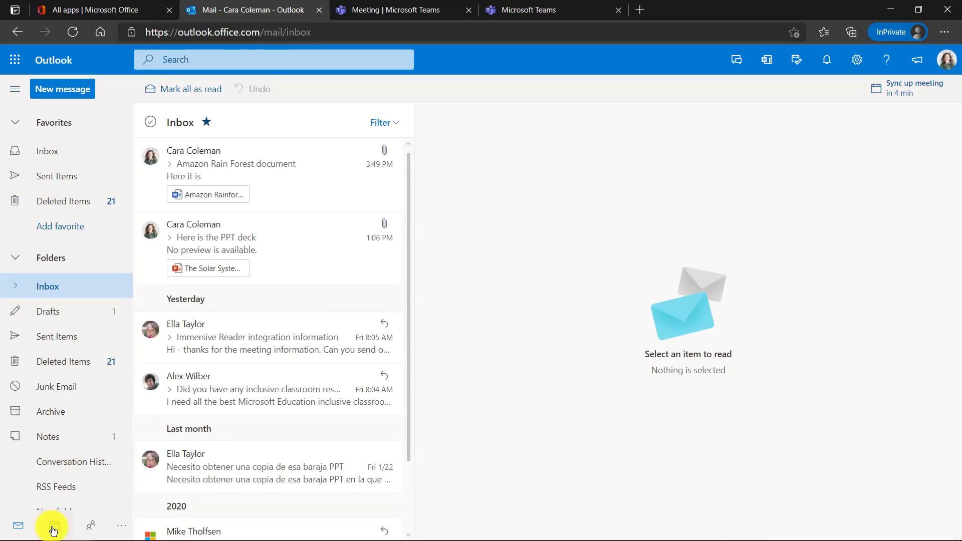
click(57, 526)
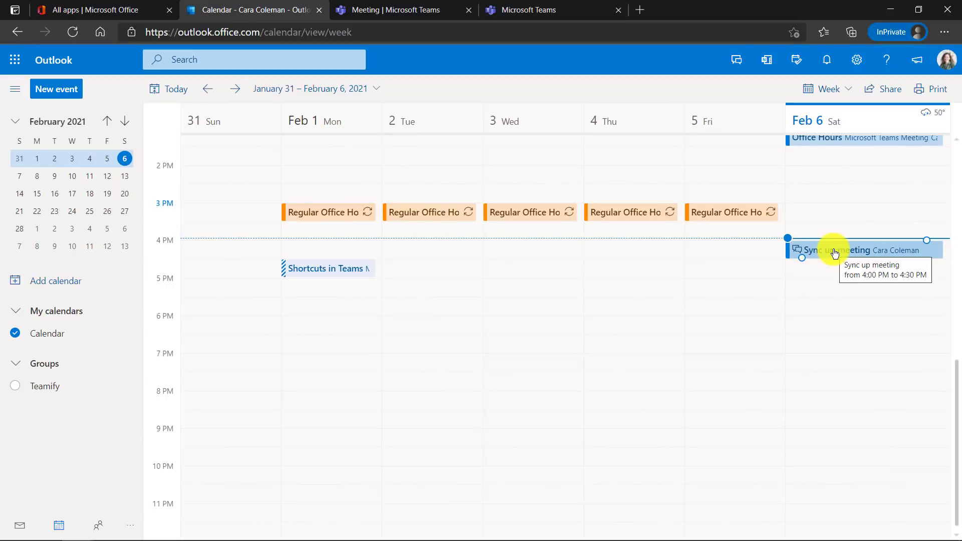
- Show the Sync up meeting's Join card, then open My Day with Join Teams meeting
click(834, 254)
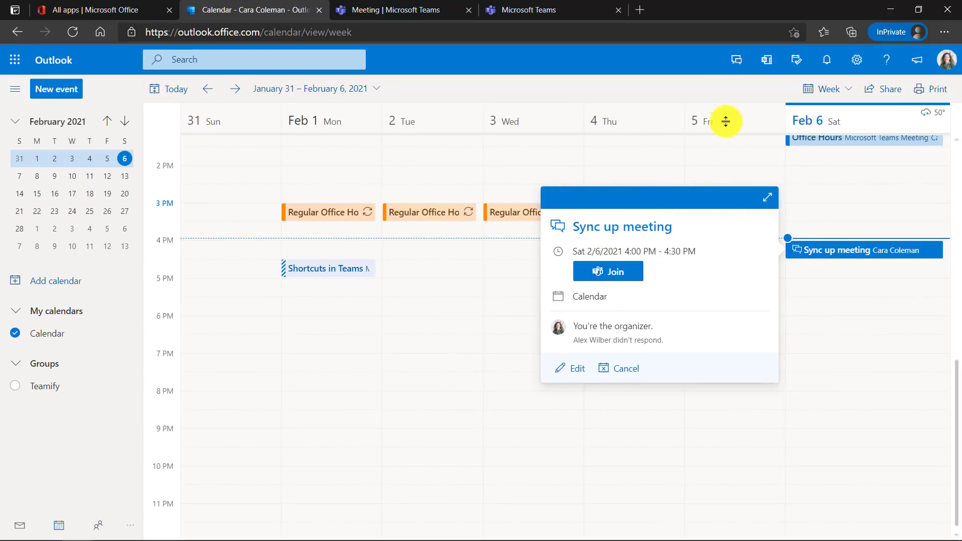
click(801, 61)
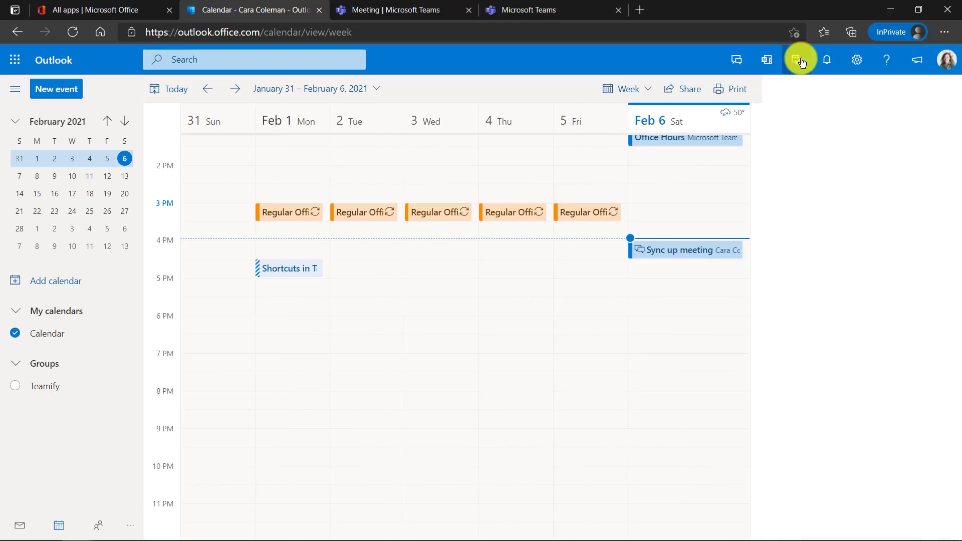